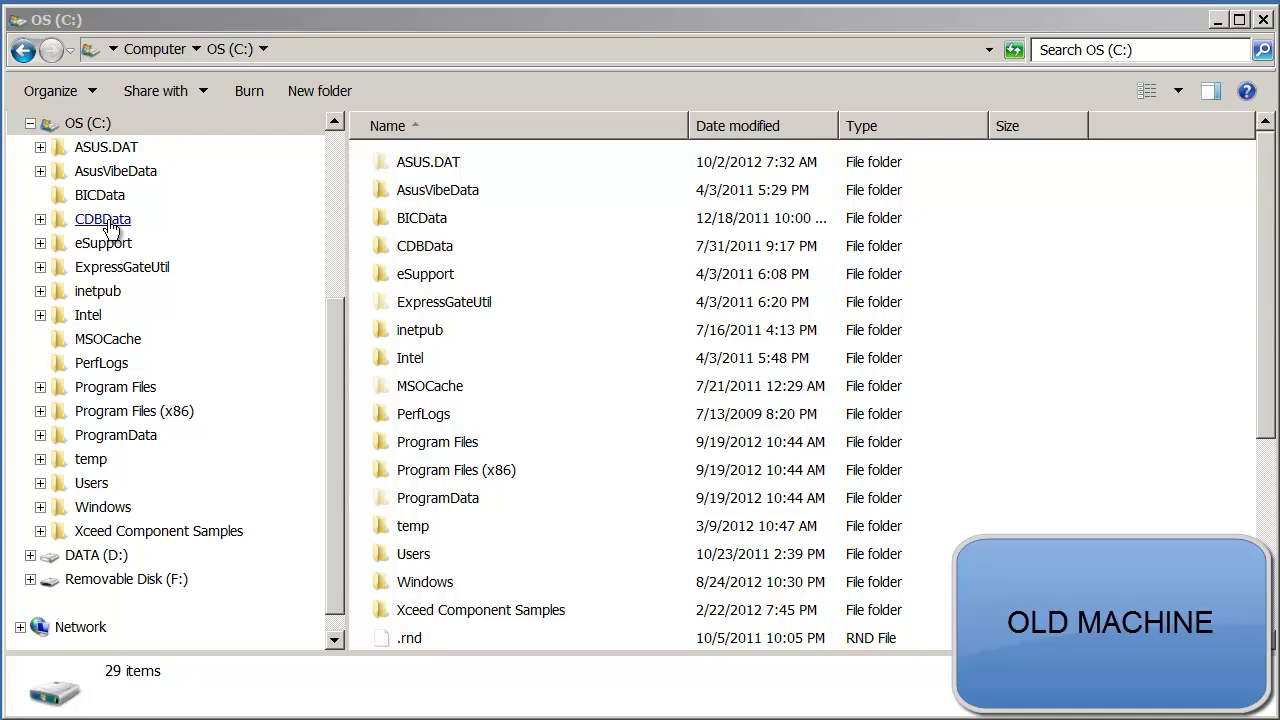
- Open the CDBData folder from the top of drive C and show C:\CDBData in the address bar
click(103, 220)
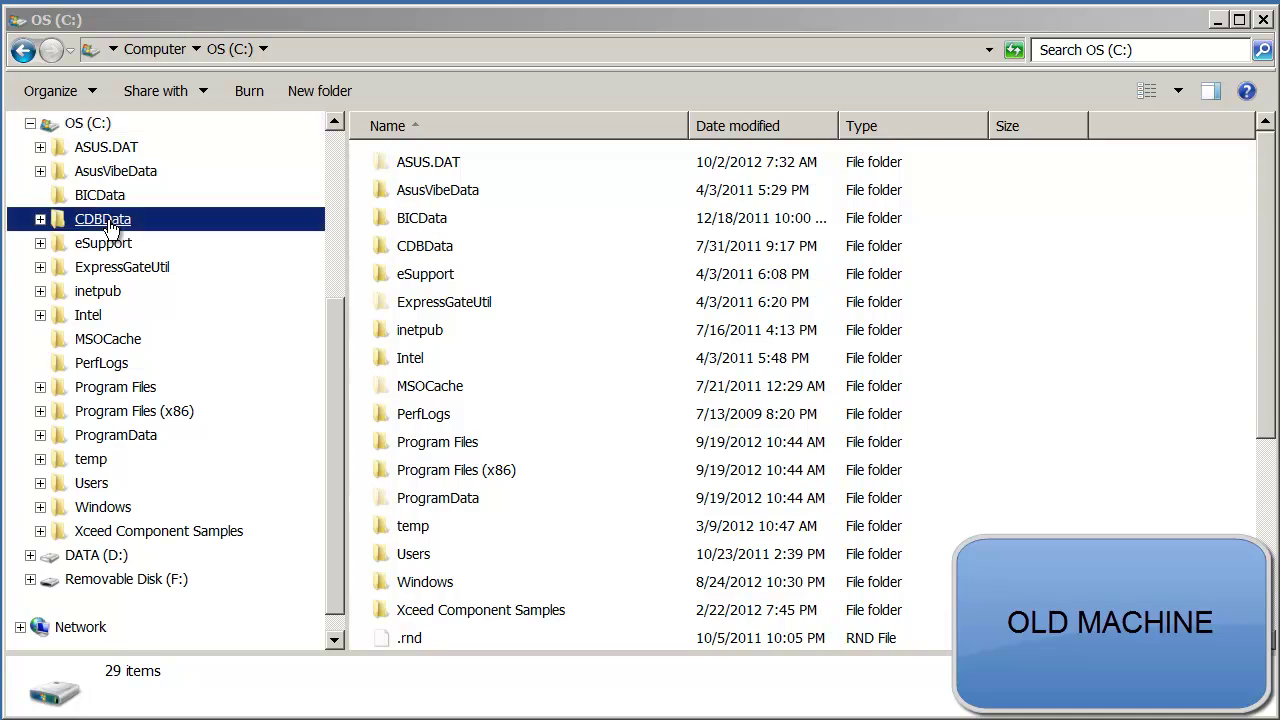
click(87, 124)
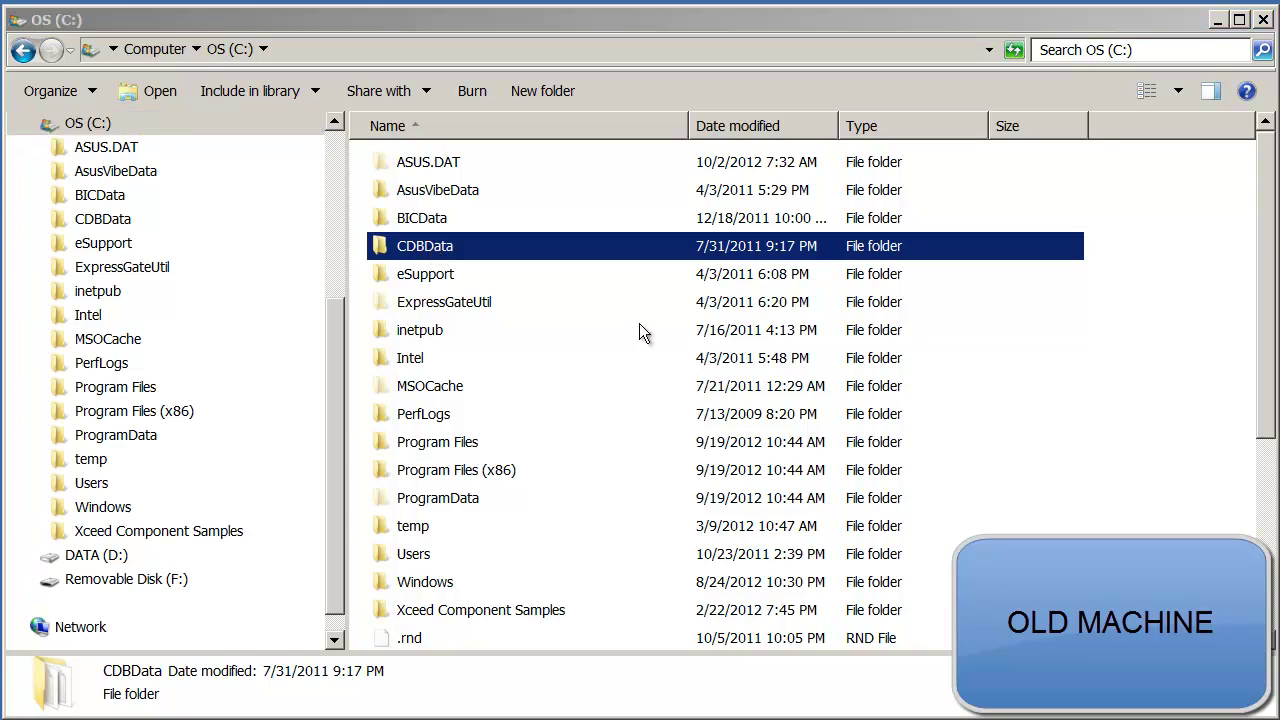
double_click(421, 245)
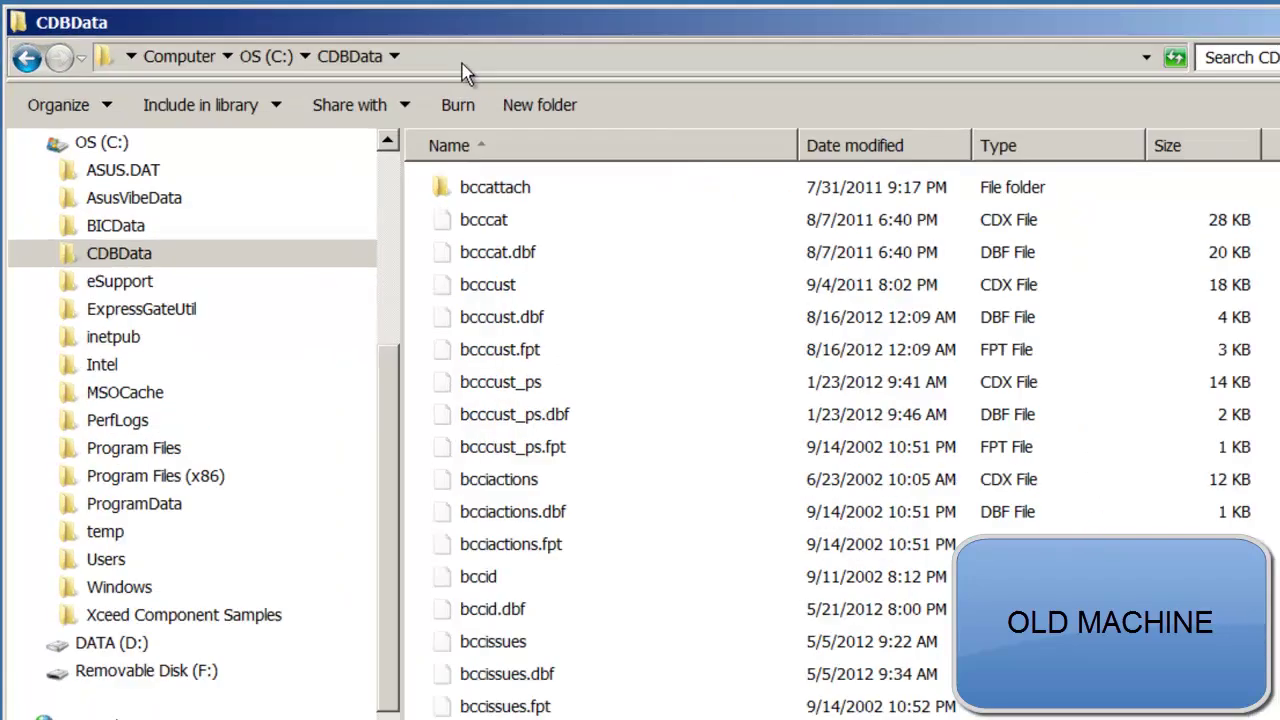
click(400, 49)
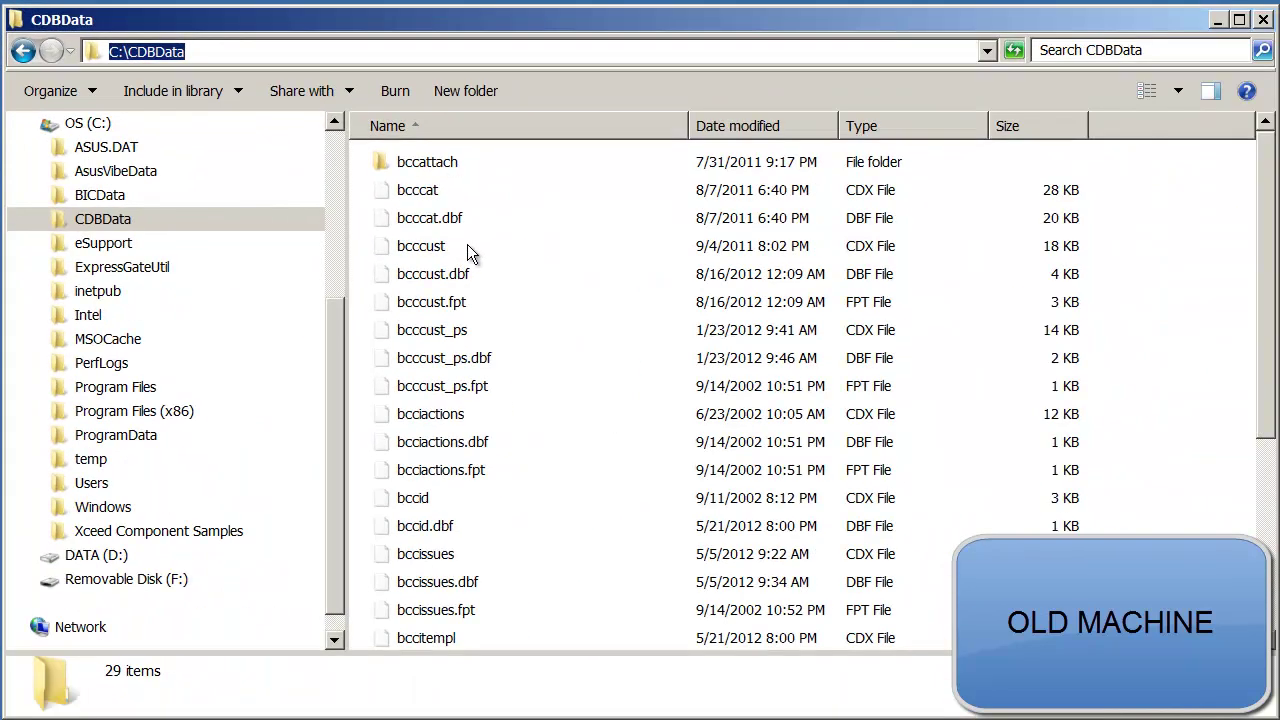
- Copy all 29 CDBData items, including bcccat.dbf, using Edit > Select all and Edit > Copy
click(534, 228)
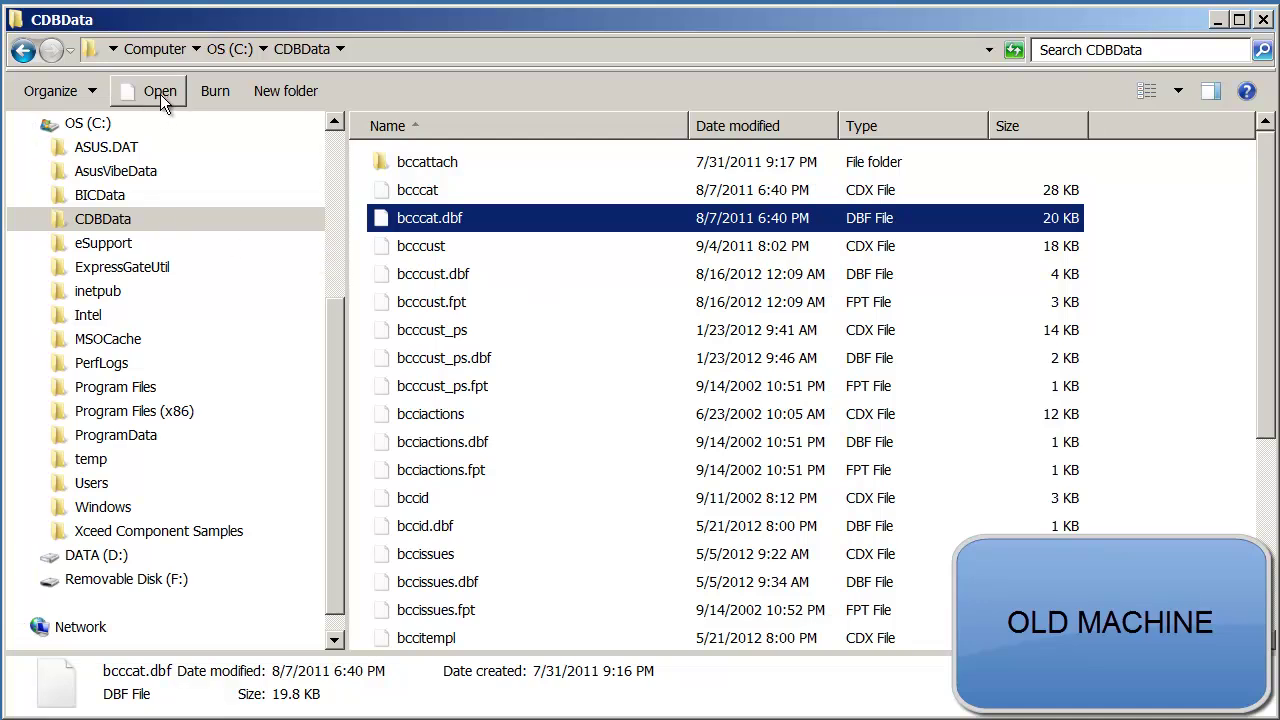
key(alt+f)
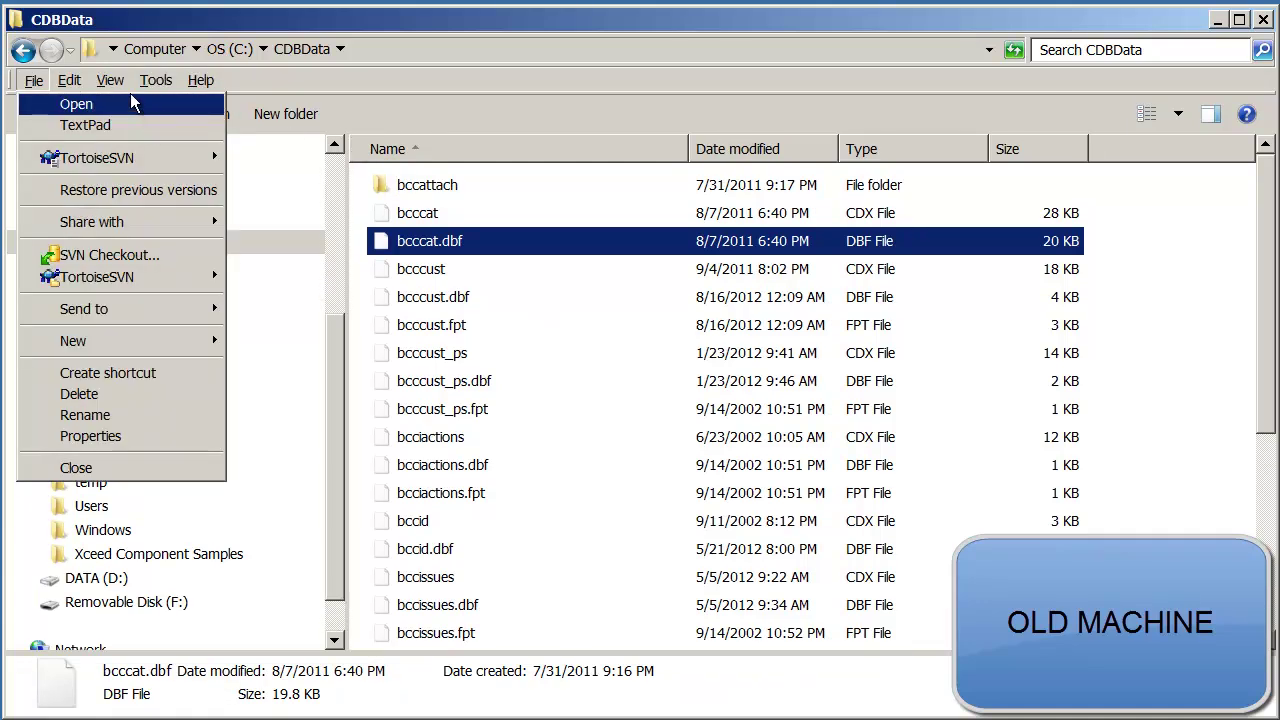
mouse_move(70, 80)
click(135, 302)
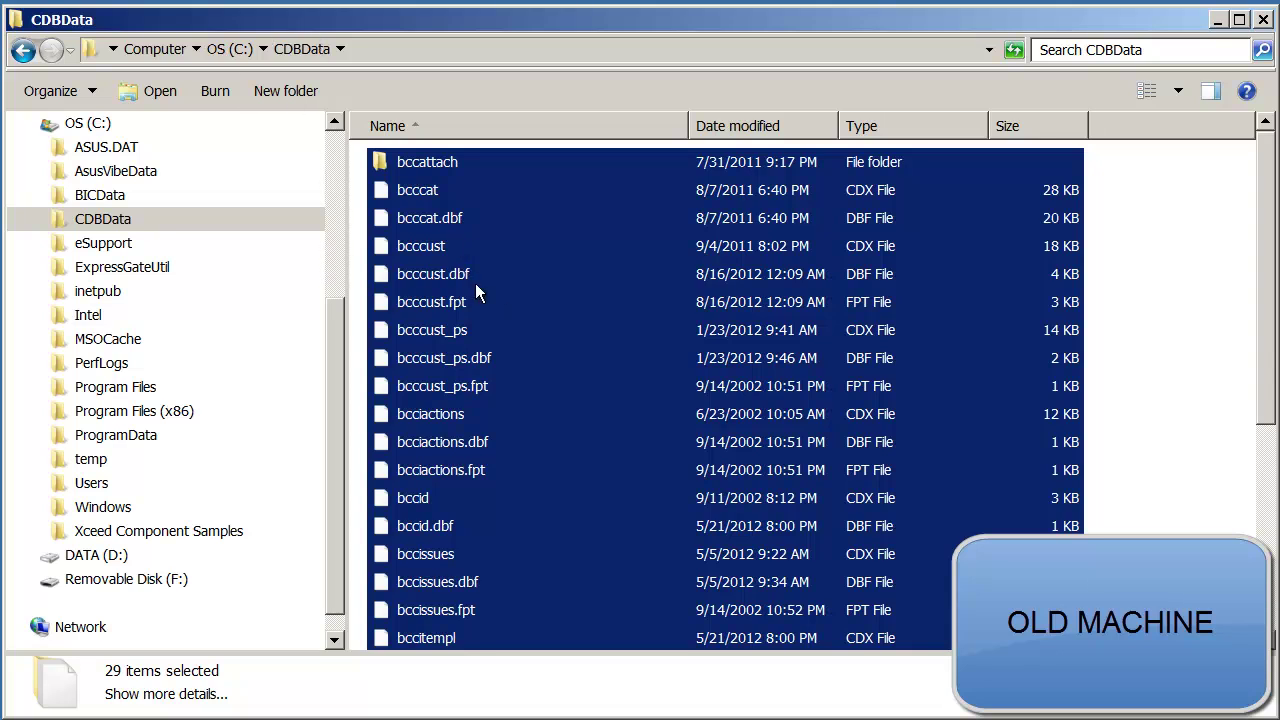
key(alt+f)
mouse_move(63, 86)
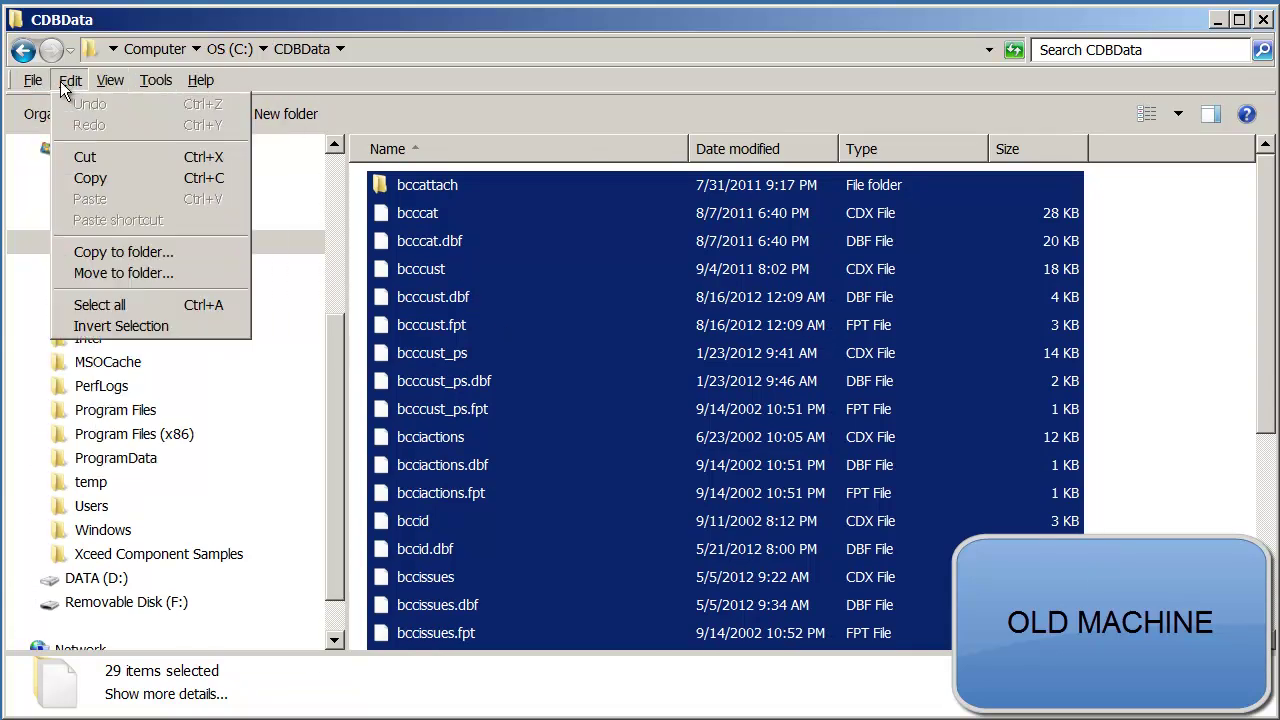
click(99, 181)
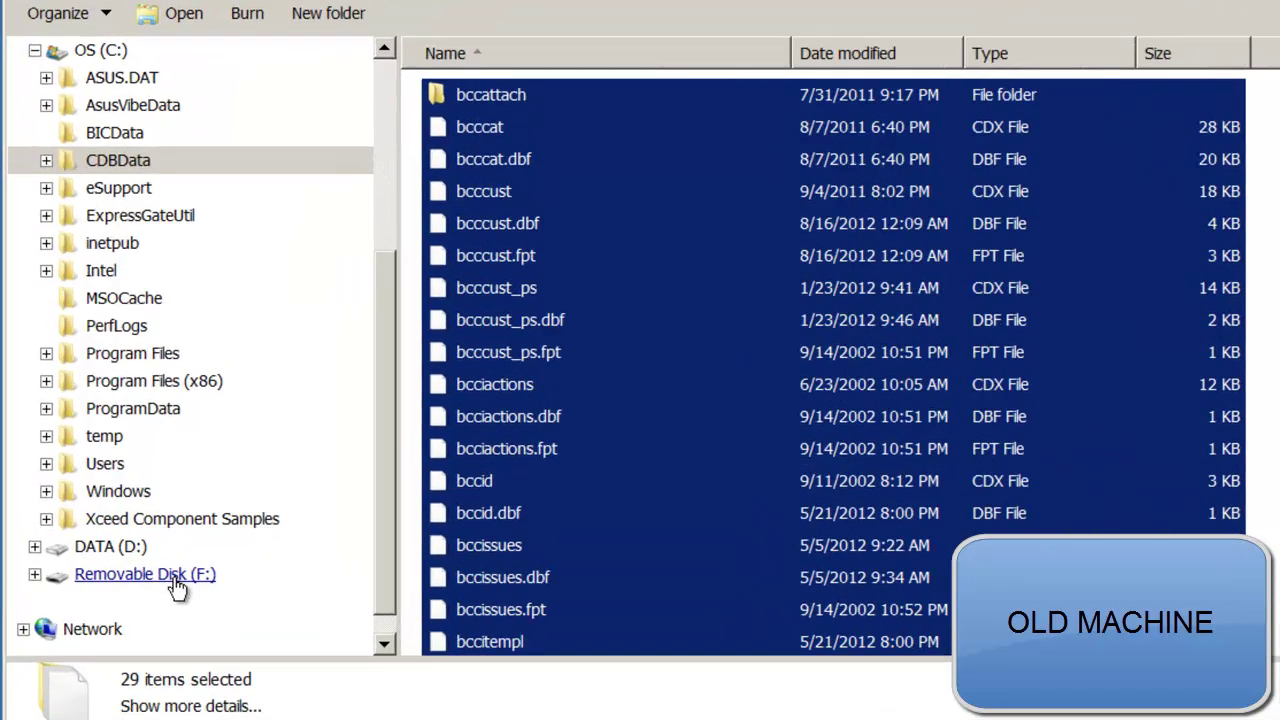
- Create a CDBData_Backup folder on Removable Disk (F:) and paste the copied database files into it
click(152, 584)
click(1080, 337)
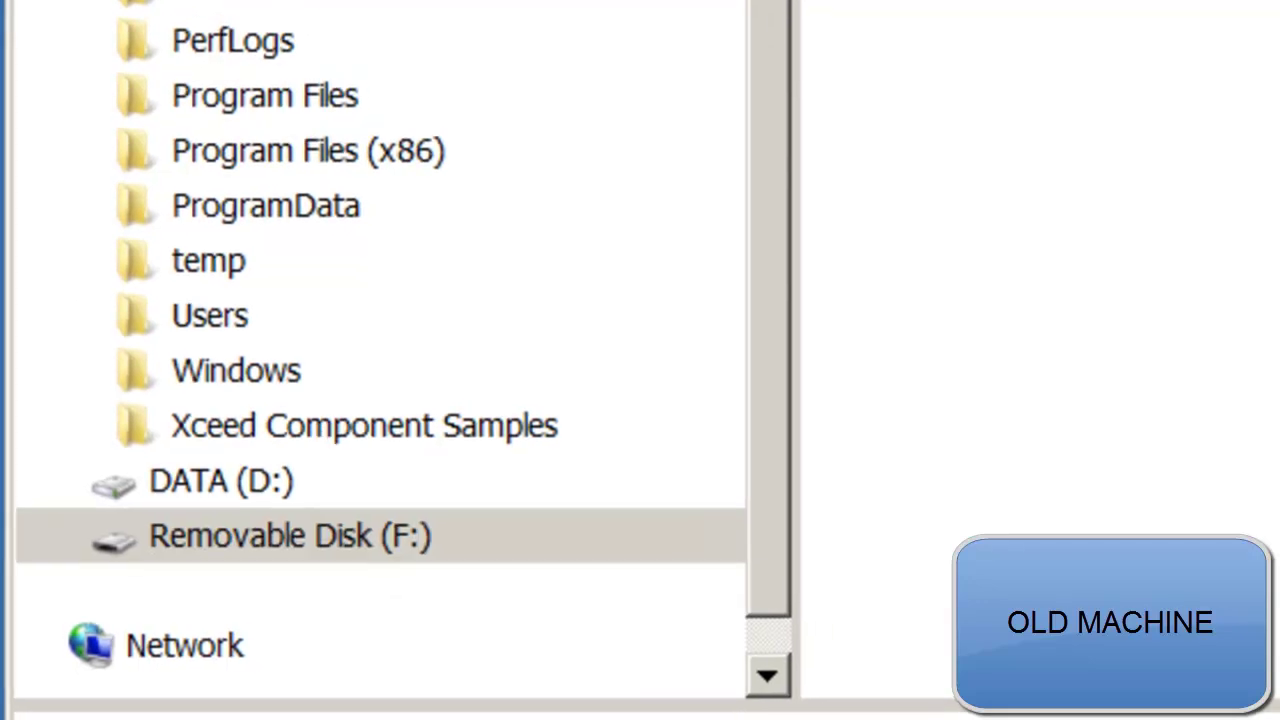
right_click(729, 326)
click(806, 671)
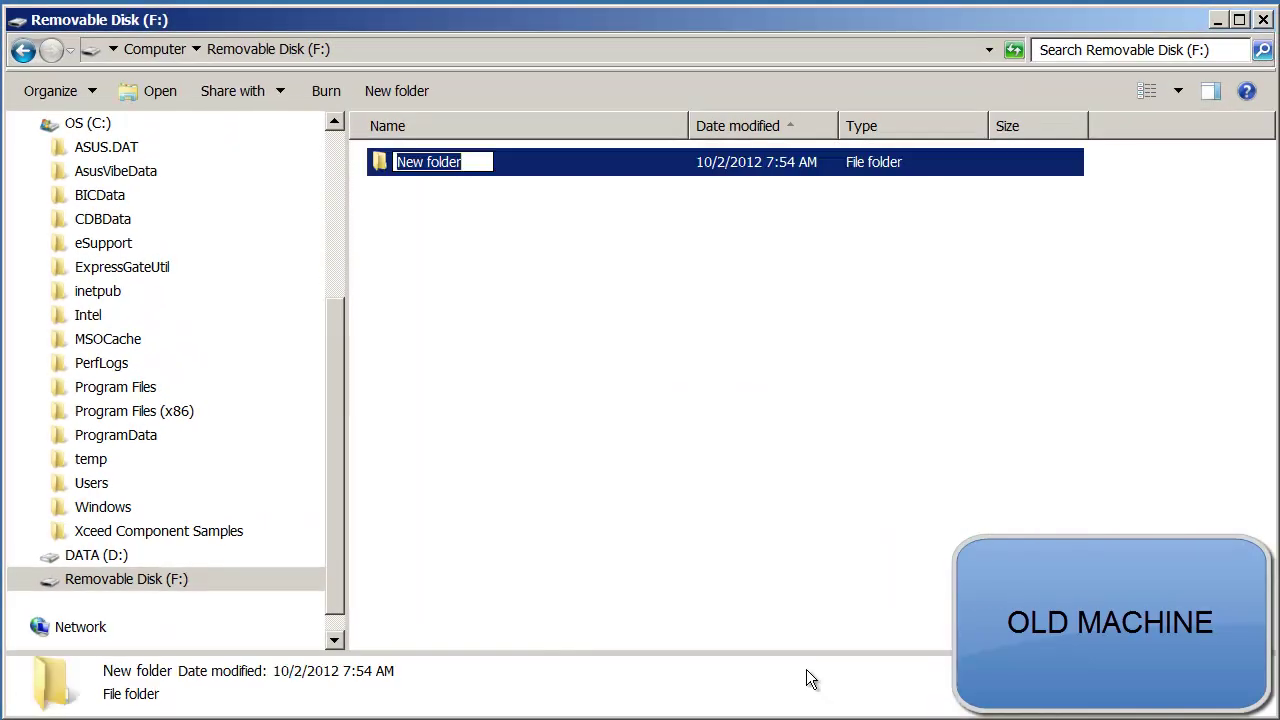
text(CDBData_)
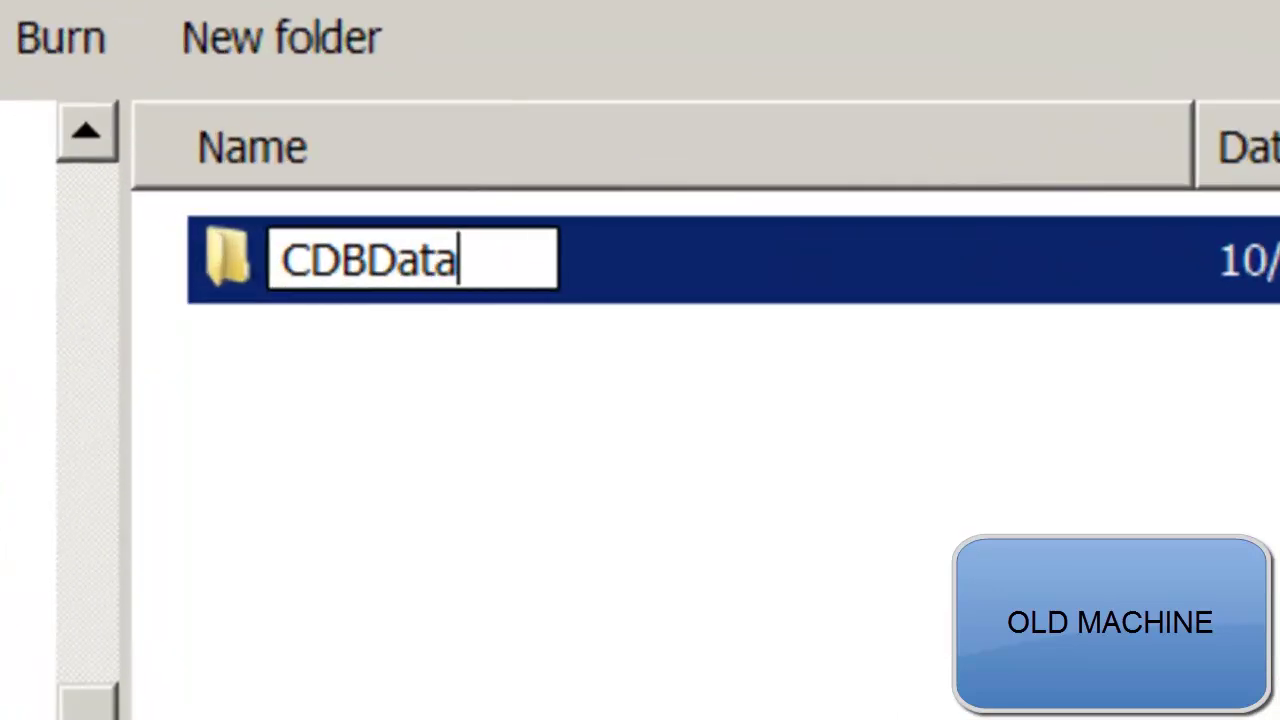
text(Backup)
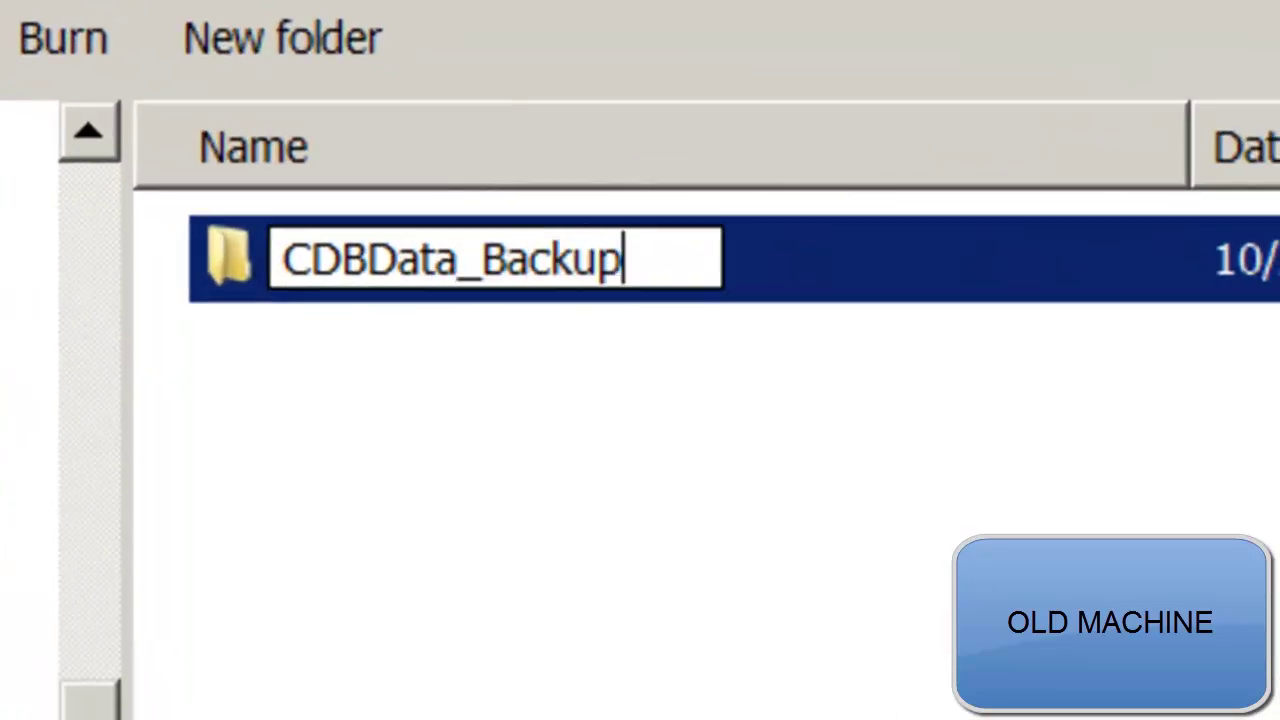
key(Return)
key(Return)
right_click(737, 512)
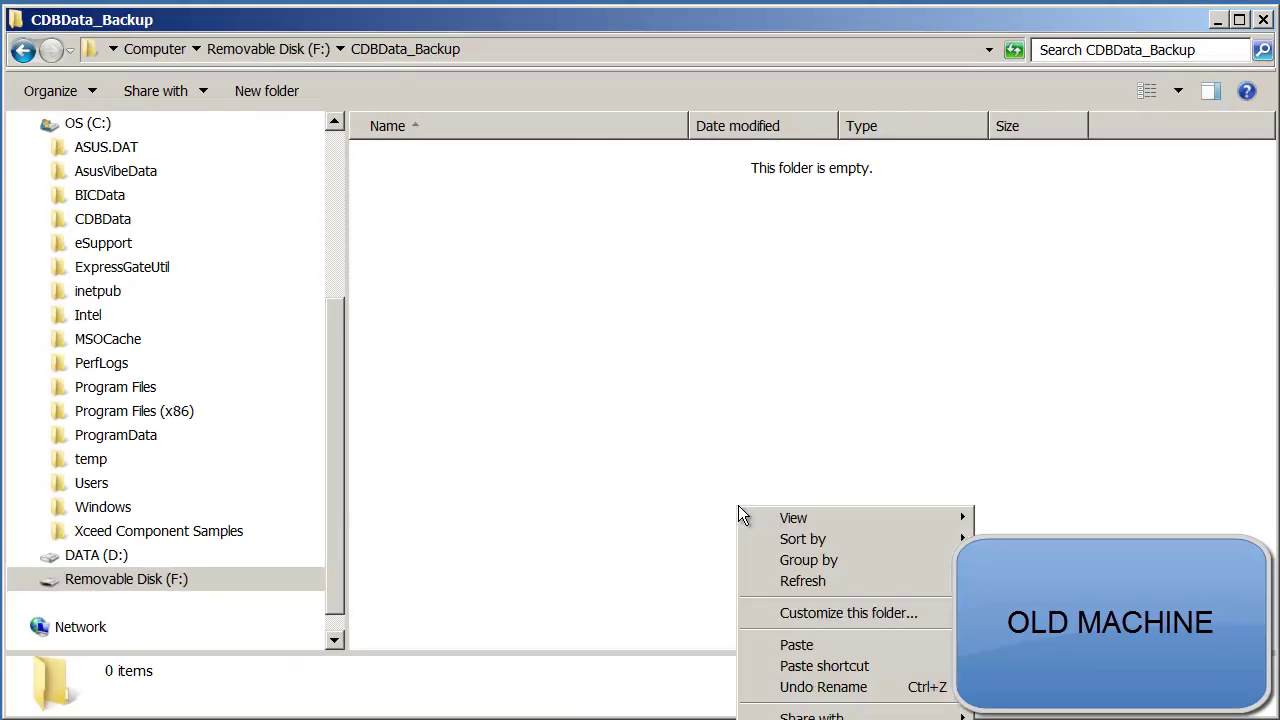
click(797, 645)
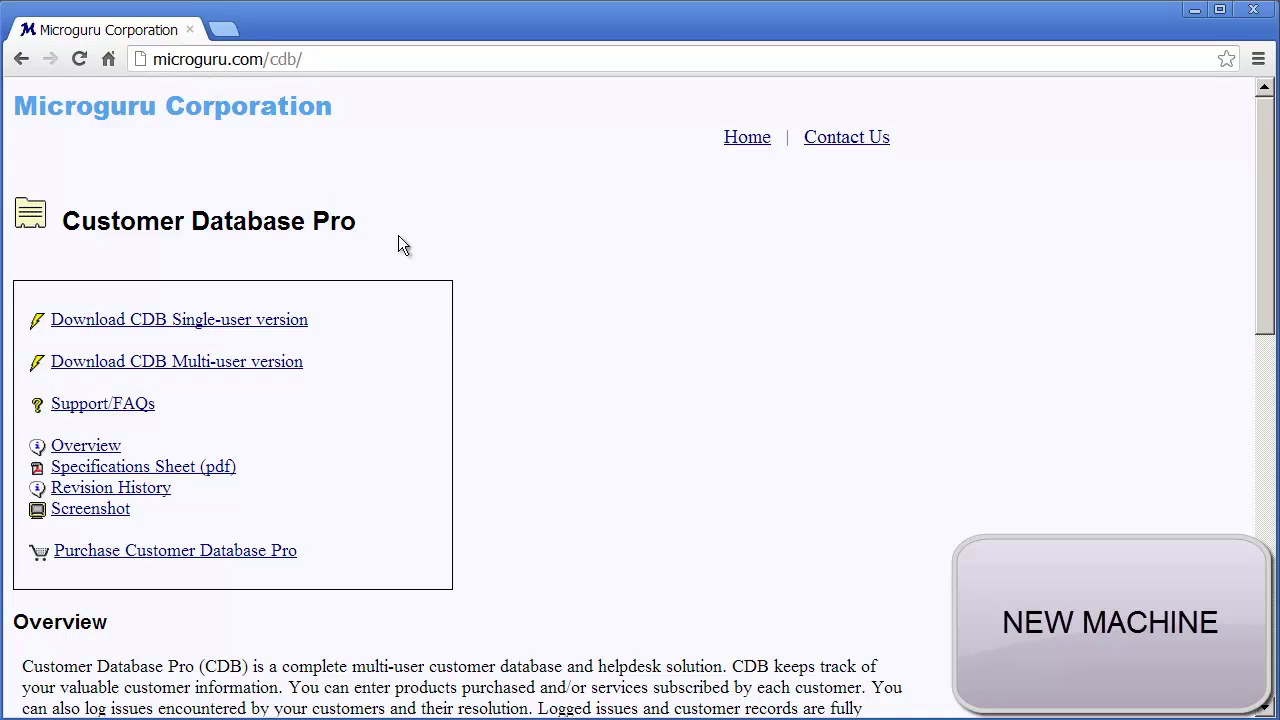
- Download the 'CDB Single-user version' of Customer Database Pro from the microguru page
click(162, 327)
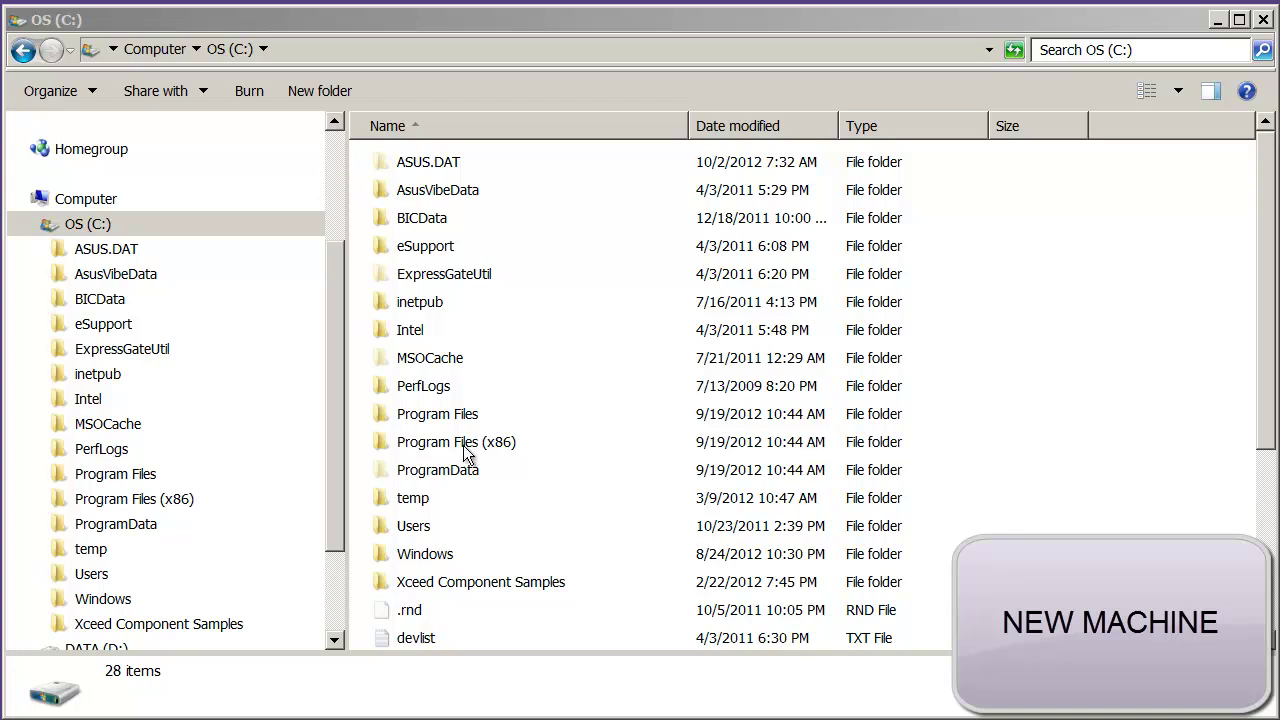
- Create and open a new CDBData folder on drive C:, then switch to Removable Disk (F:)
click(95, 227)
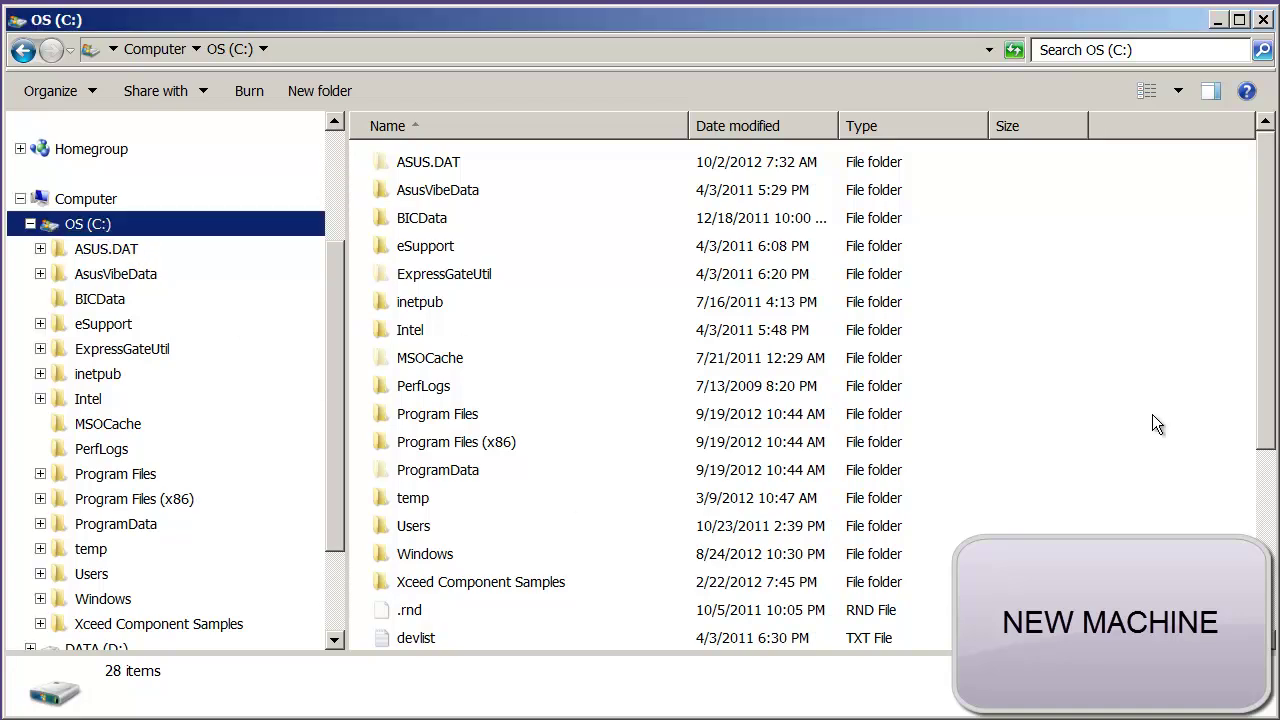
right_click(931, 392)
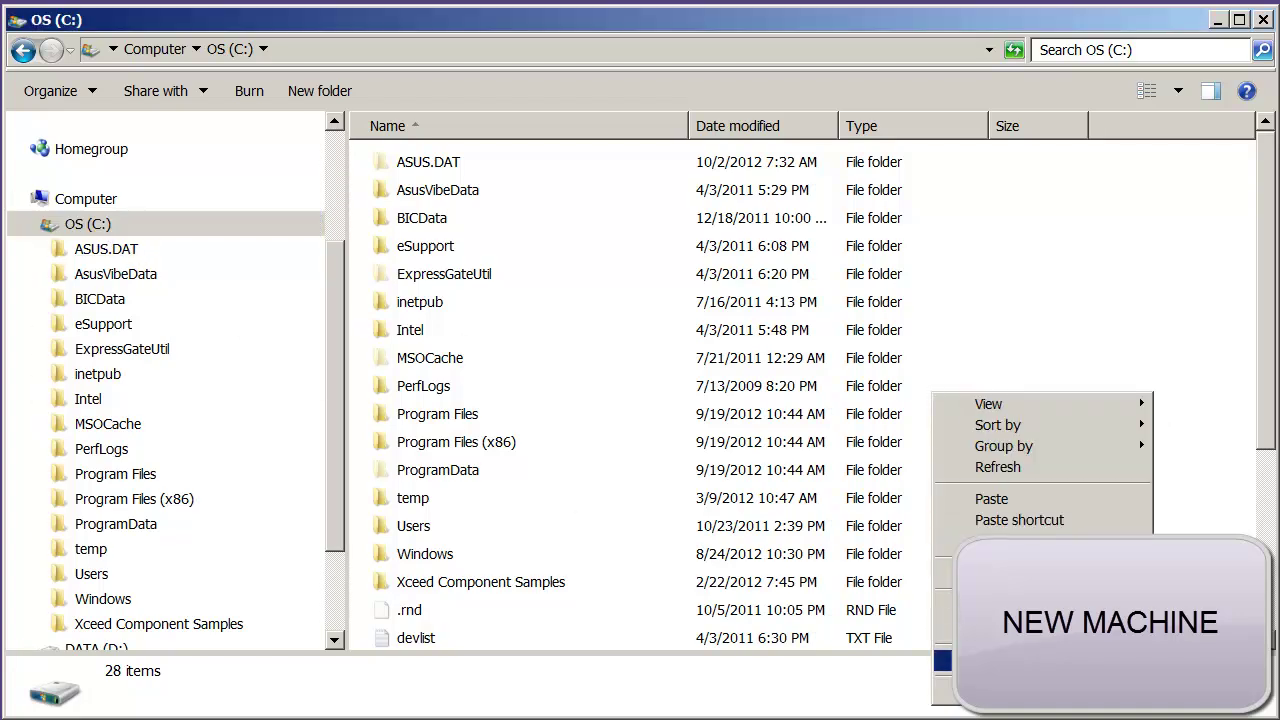
click(830, 662)
text(CDBData)
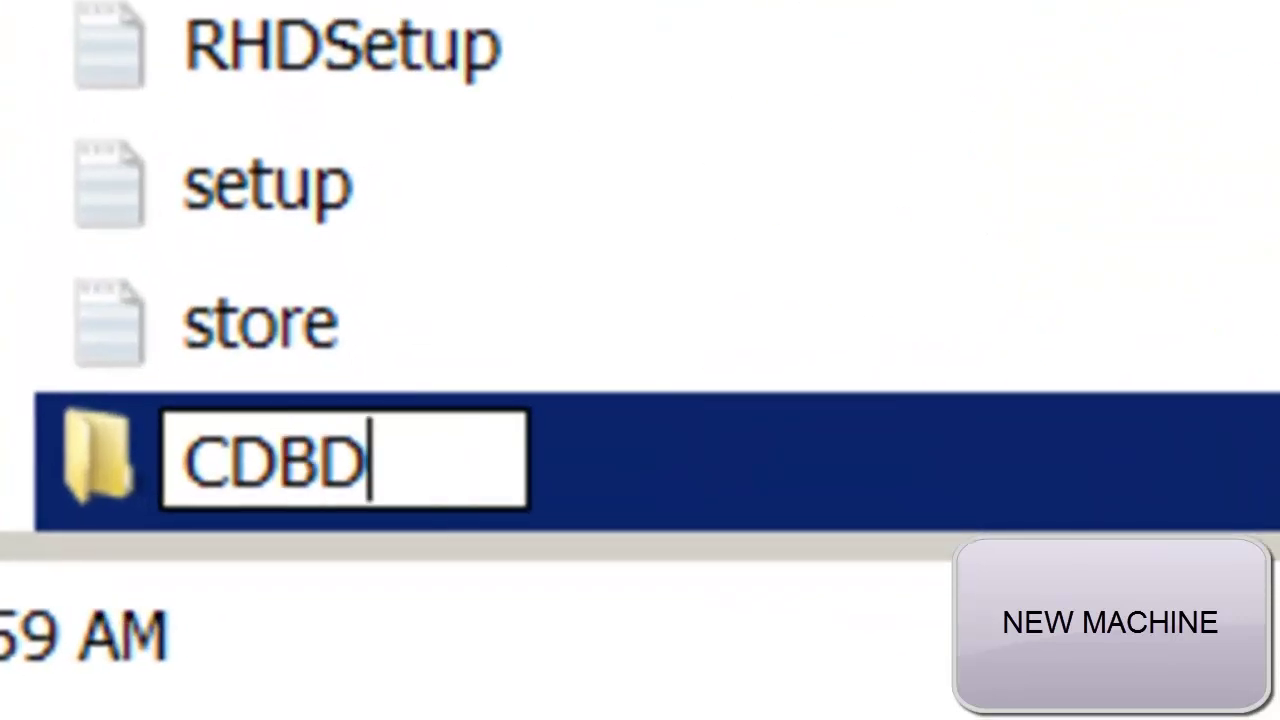
key(Return)
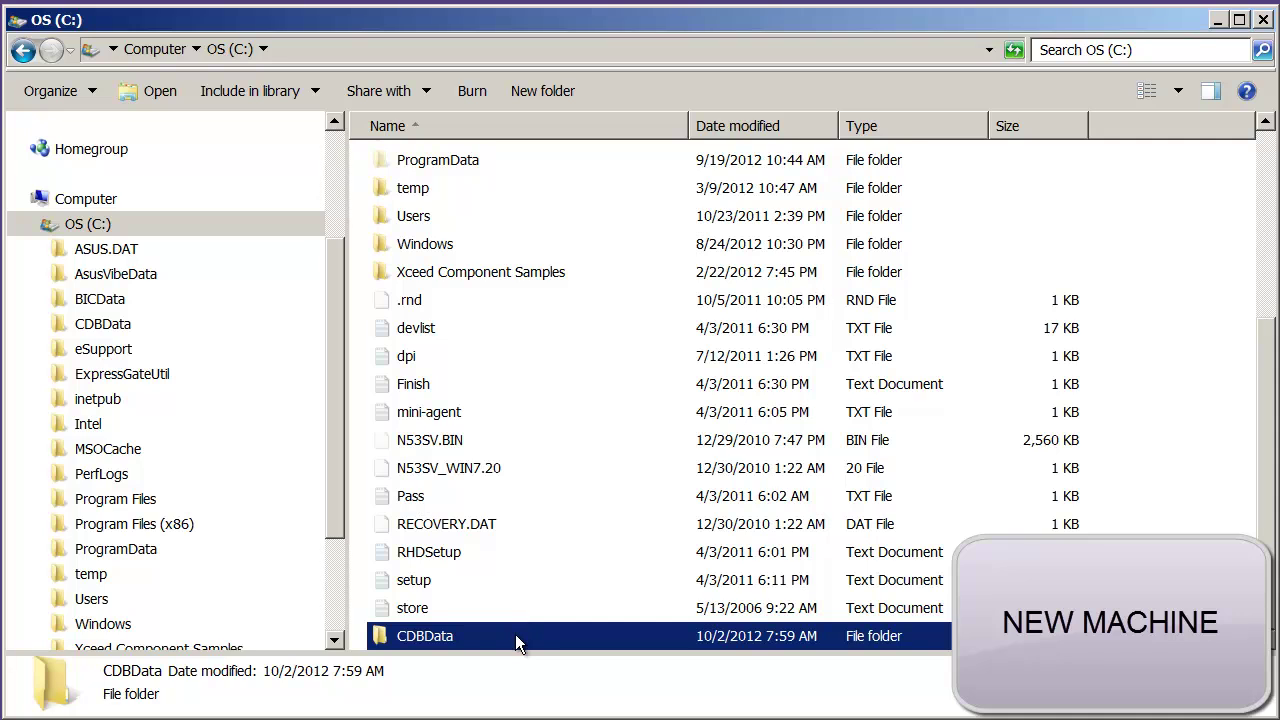
double_click(515, 636)
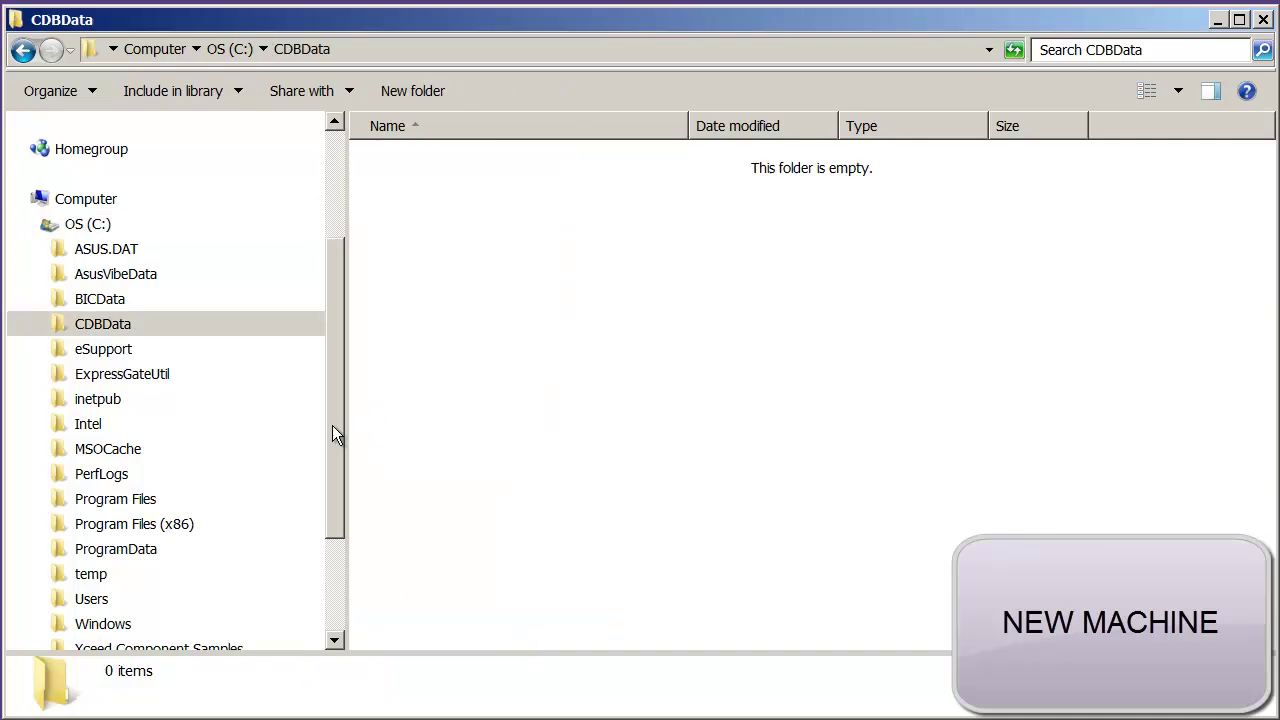
drag(332, 425, 333, 518)
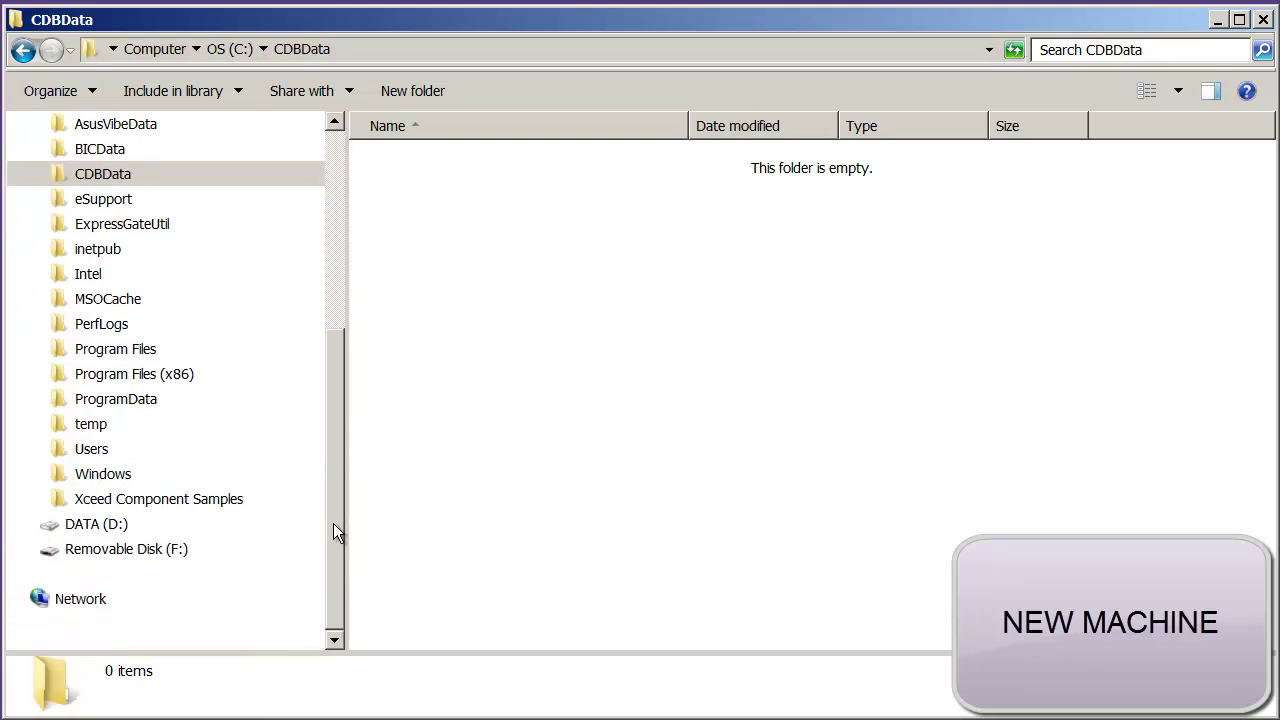
click(136, 552)
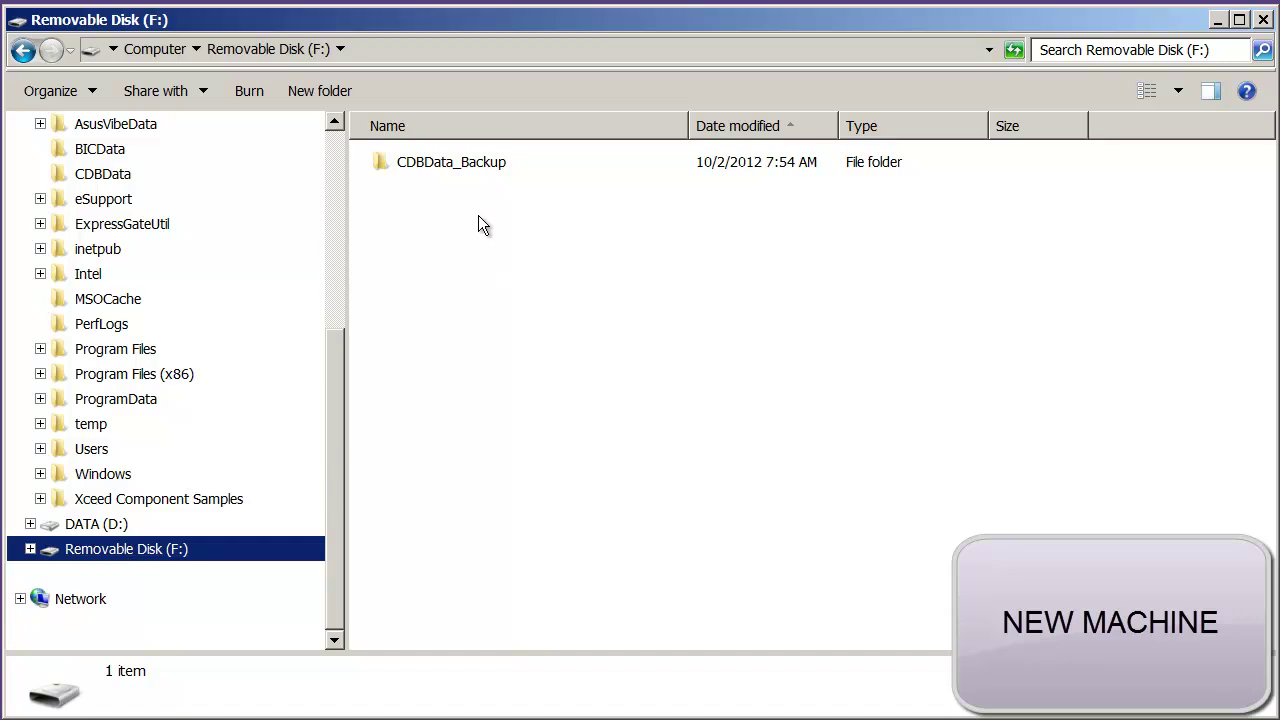
- Open CDBData_Backup on F: and copy its 29 items using Edit > Select all and Copy
click(468, 164)
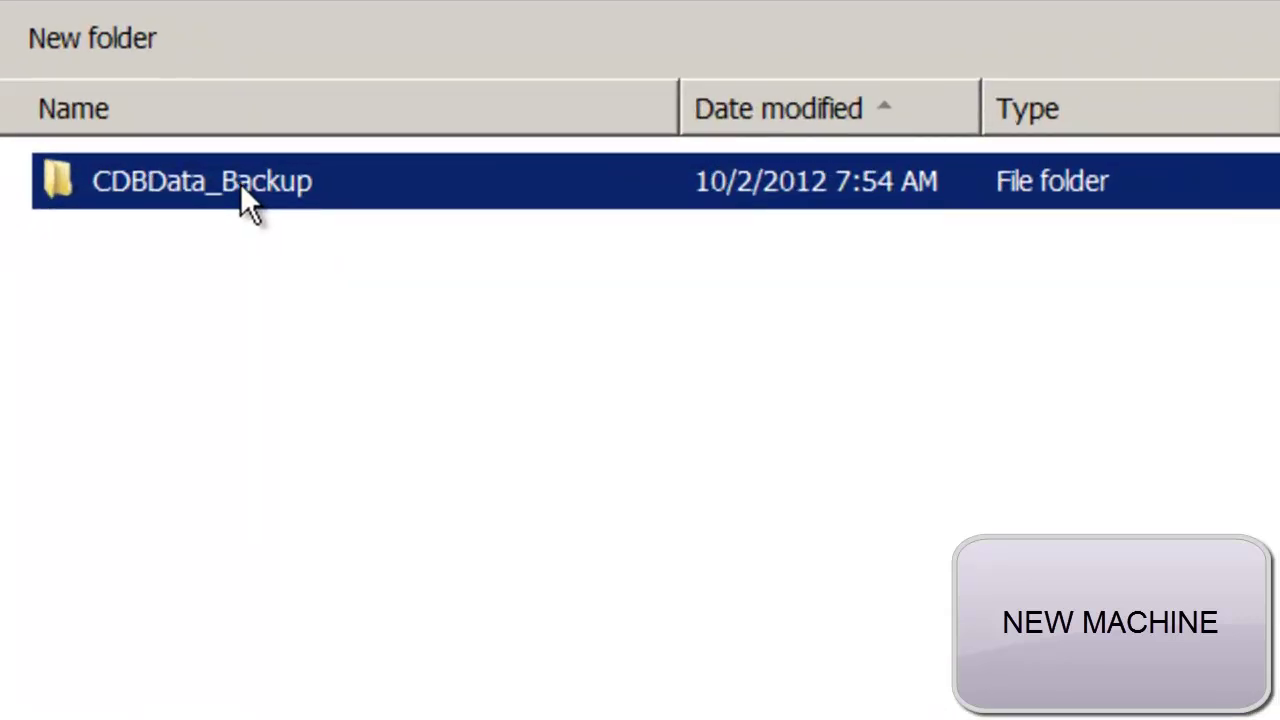
double_click(240, 183)
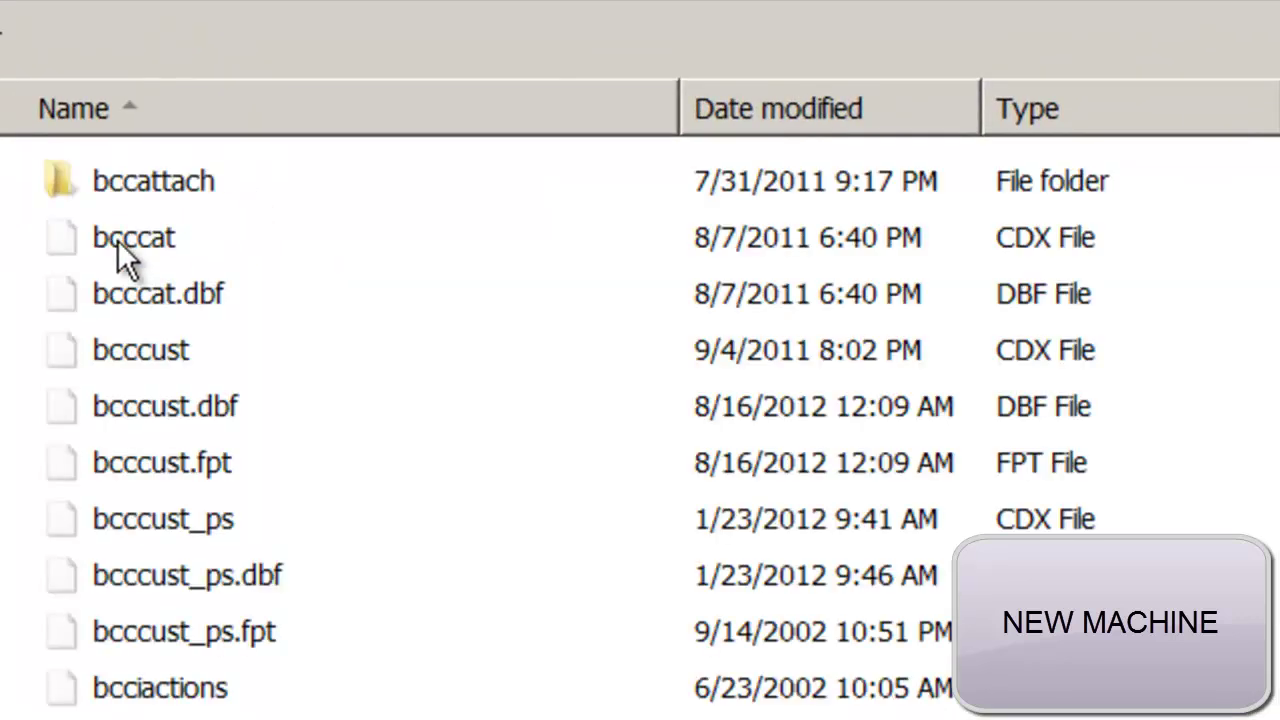
click(117, 239)
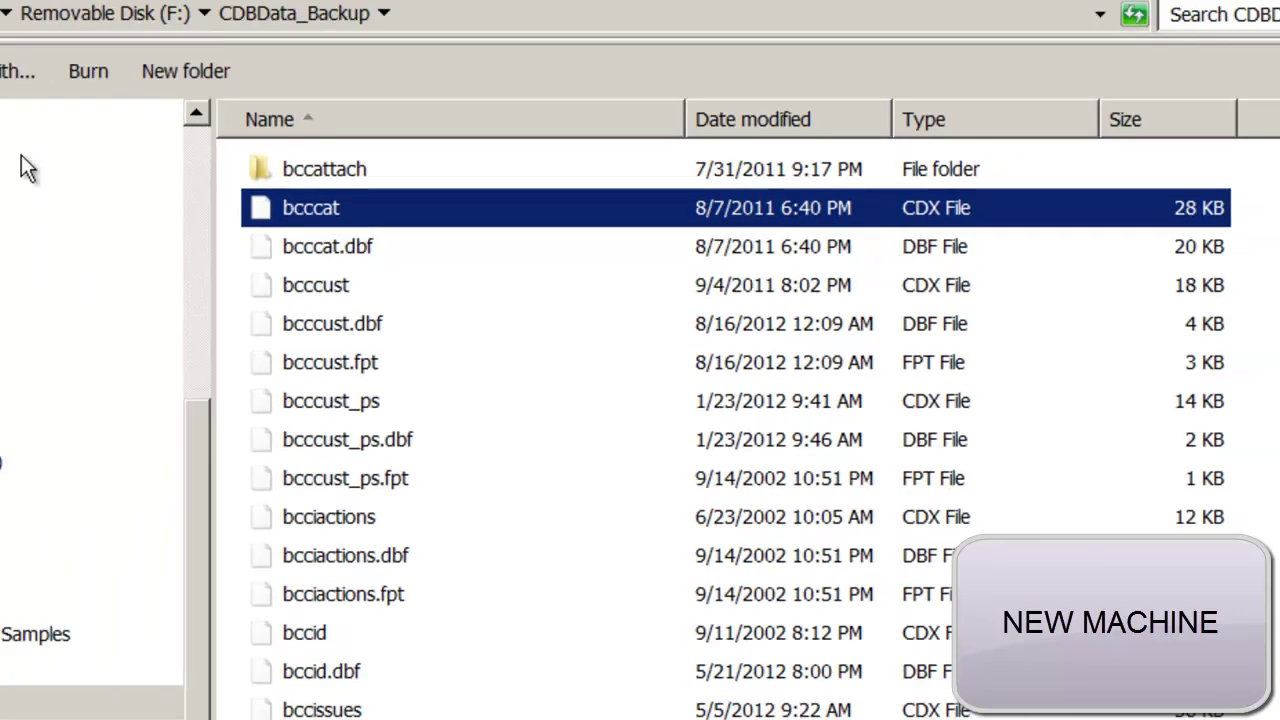
click(32, 80)
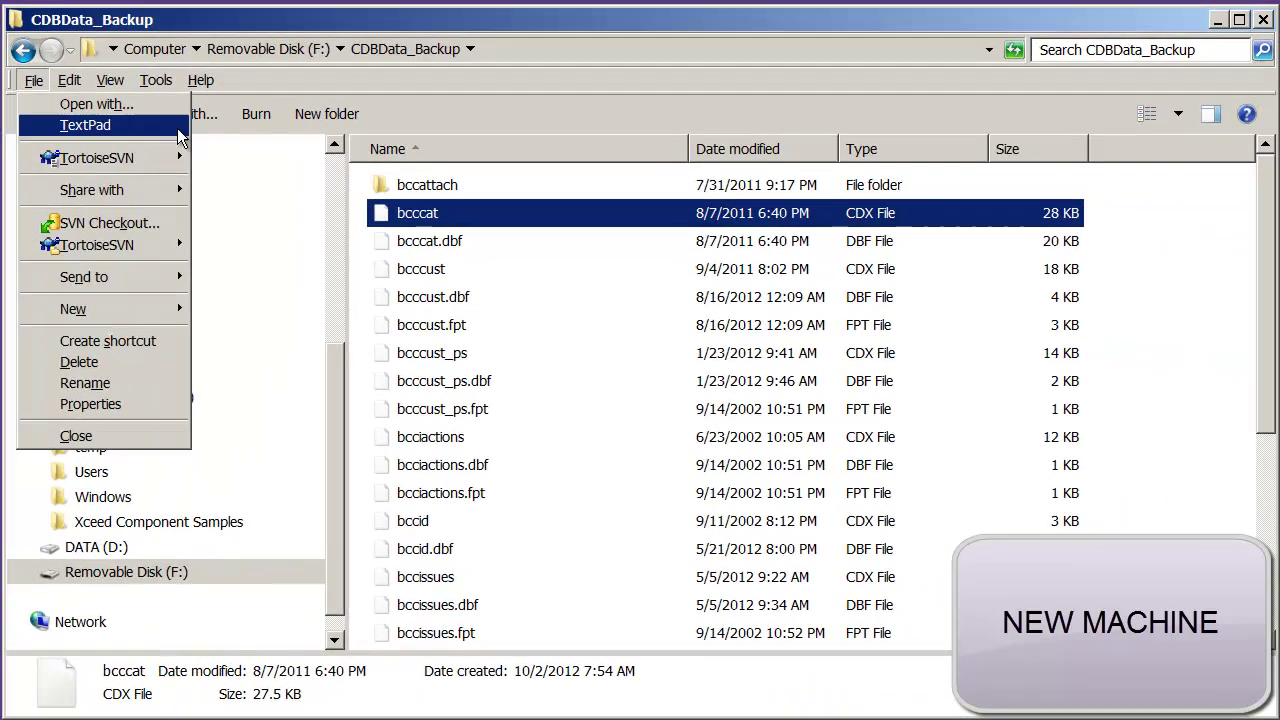
click(32, 80)
click(70, 80)
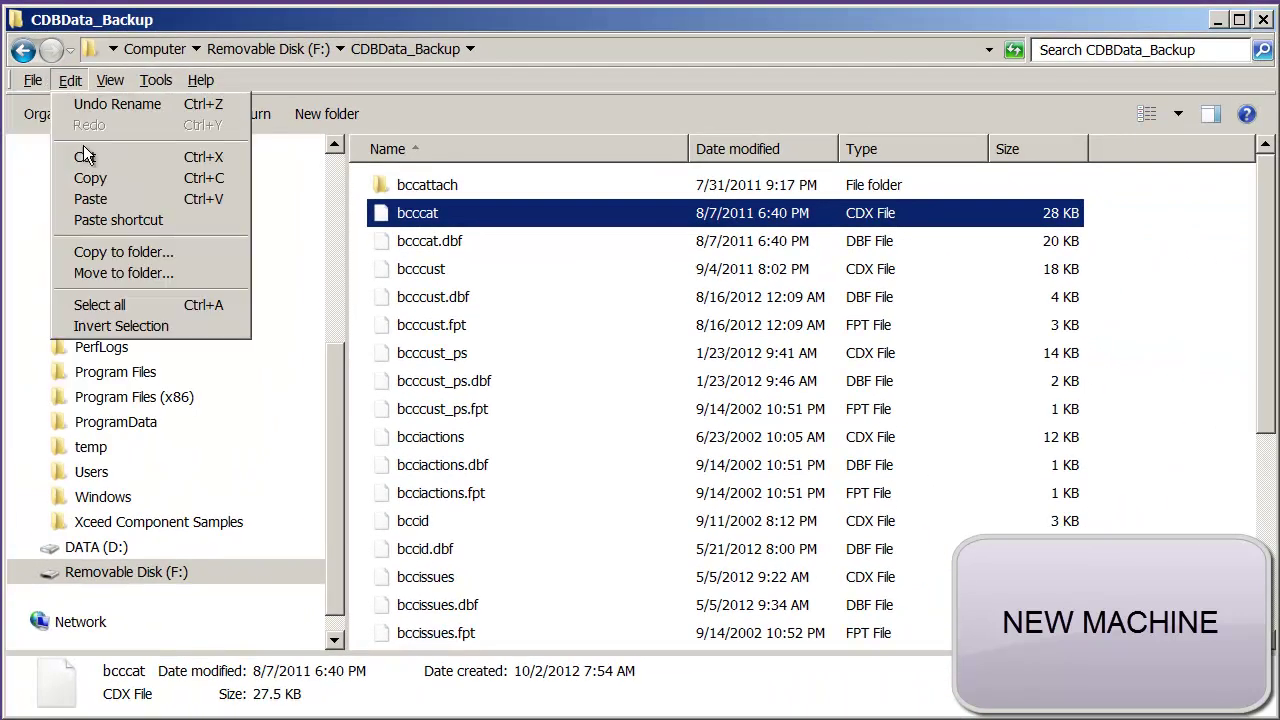
click(143, 303)
key(alt+f)
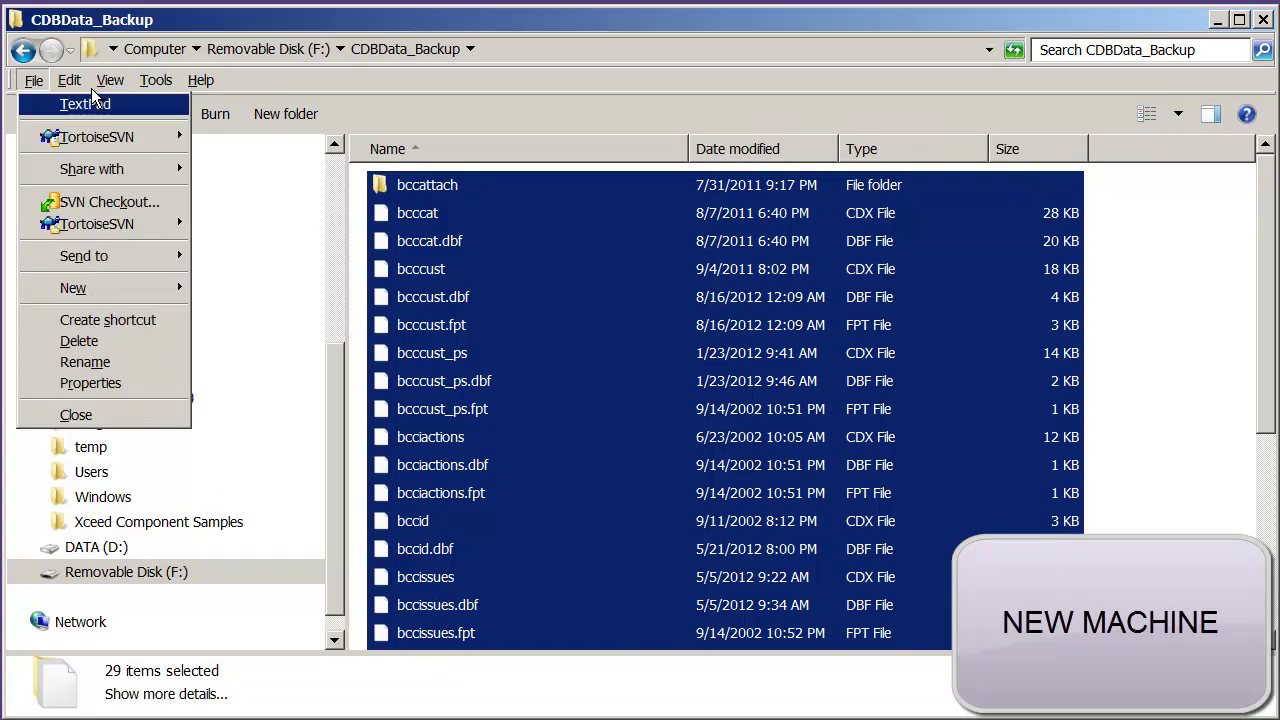
mouse_move(70, 80)
click(123, 182)
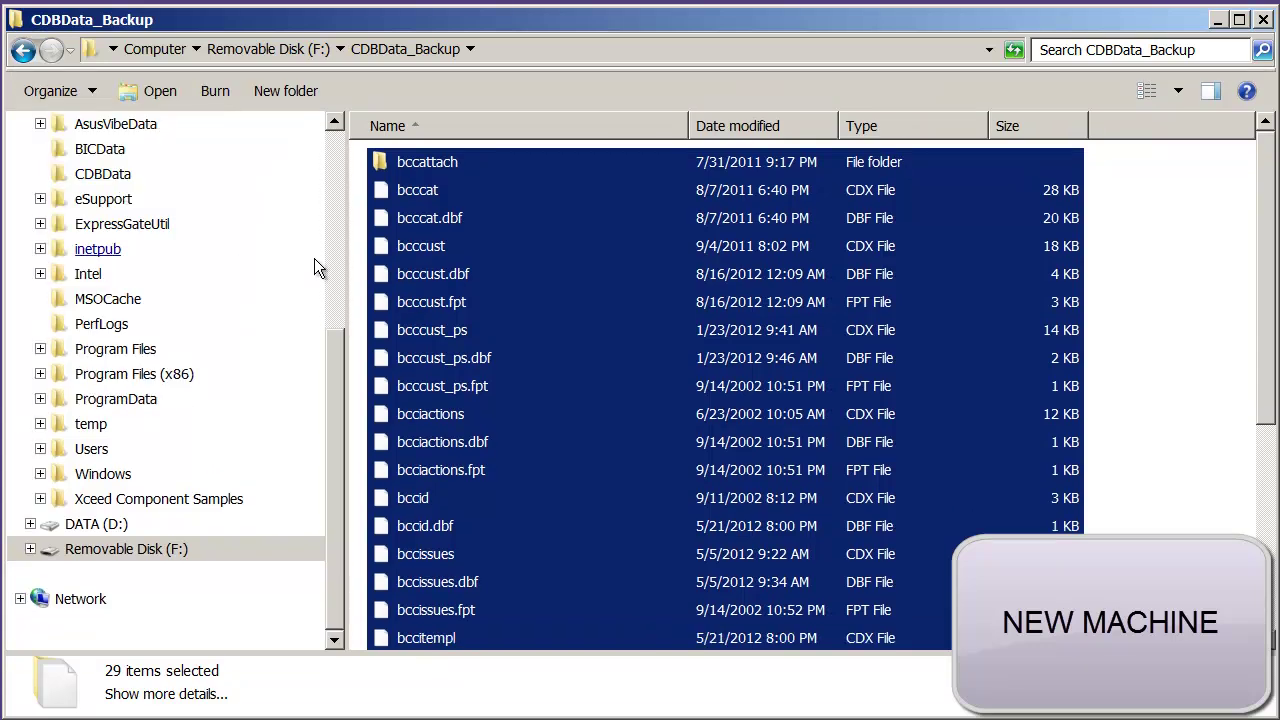
- Paste the backed-up database files into the empty C:\CDBData folder and check the pasted list
click(122, 174)
right_click(532, 313)
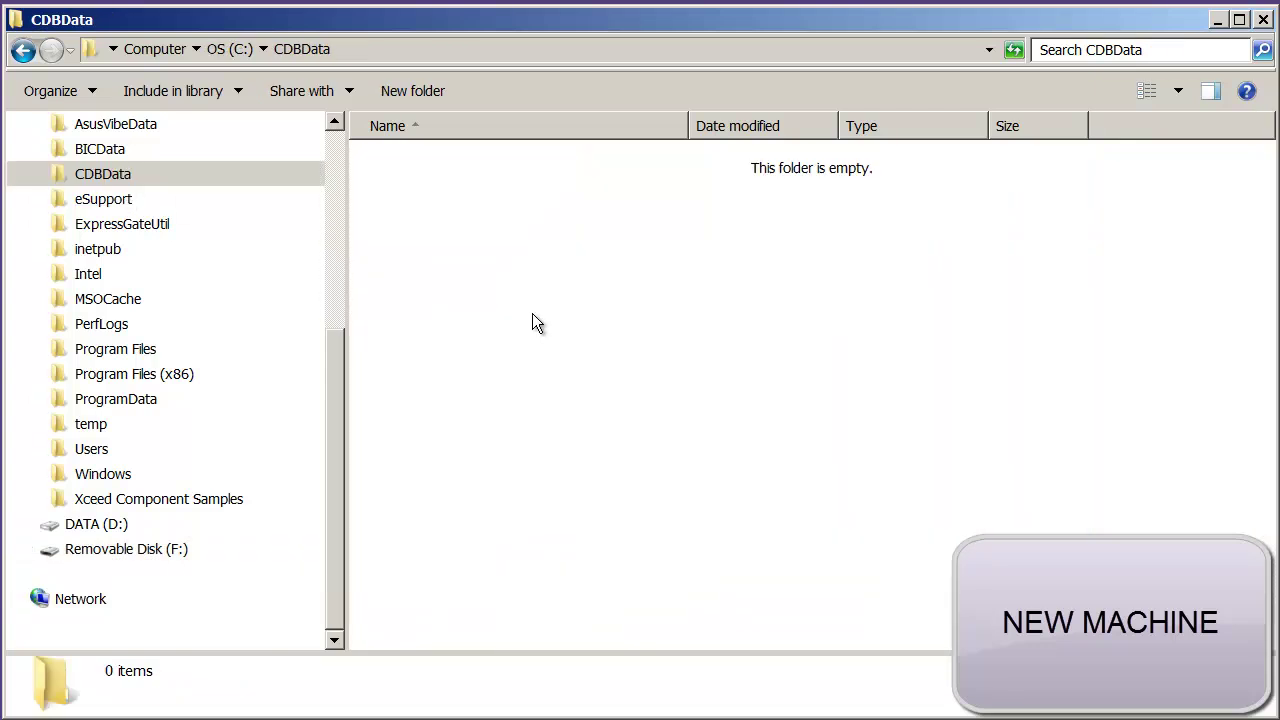
click(611, 448)
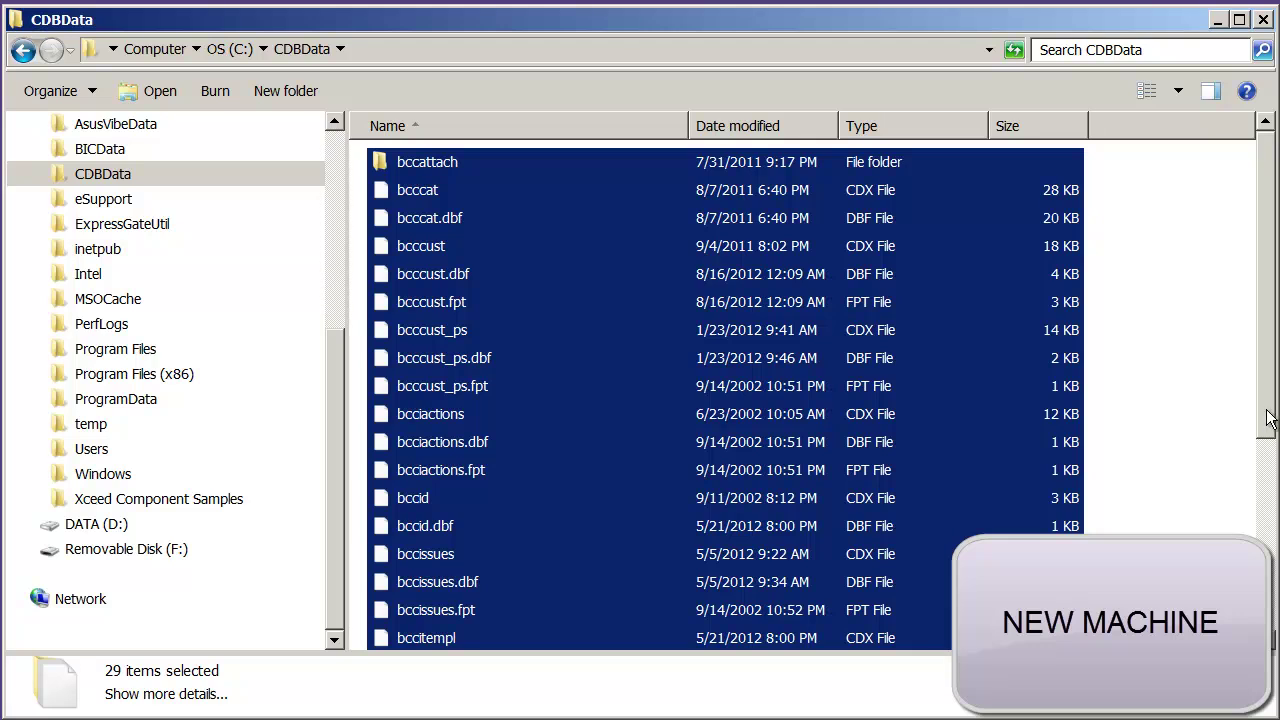
scroll(1265, 425, down, 4)
scroll(1275, 287, up, 4)
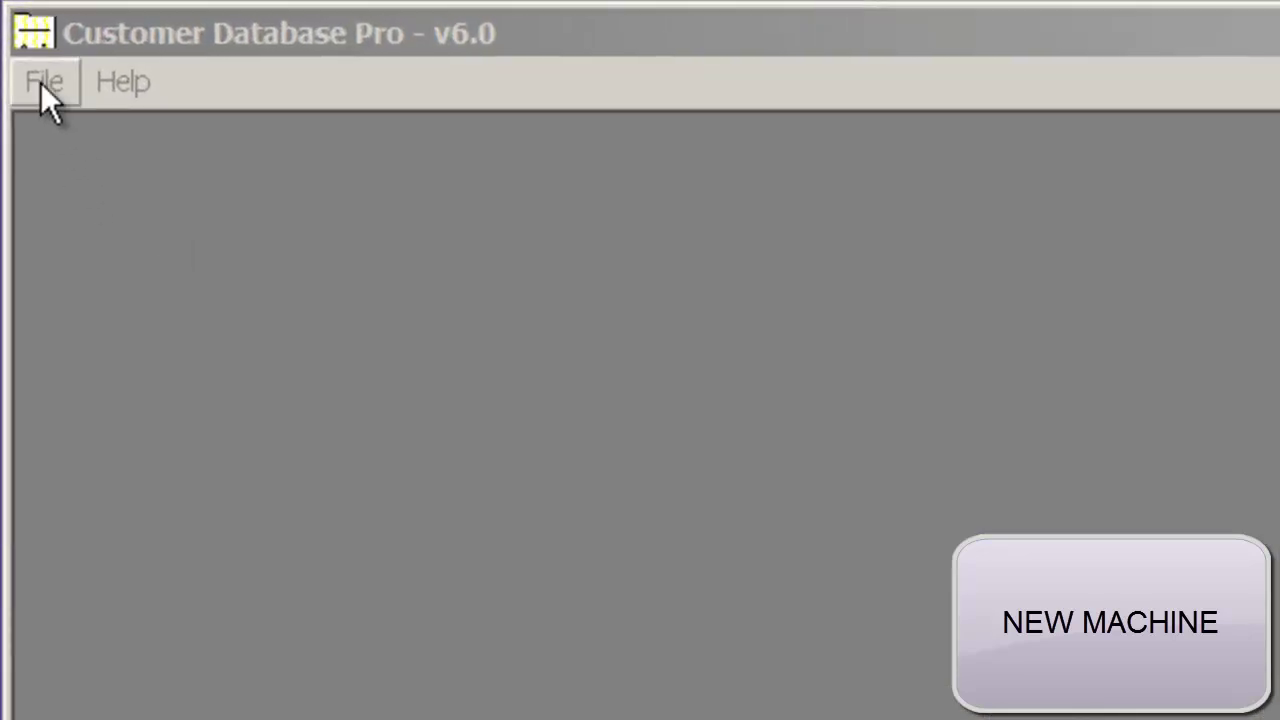
- Open the existing database by choosing the C:\CDBData folder through File > Open Database
click(42, 82)
click(40, 8)
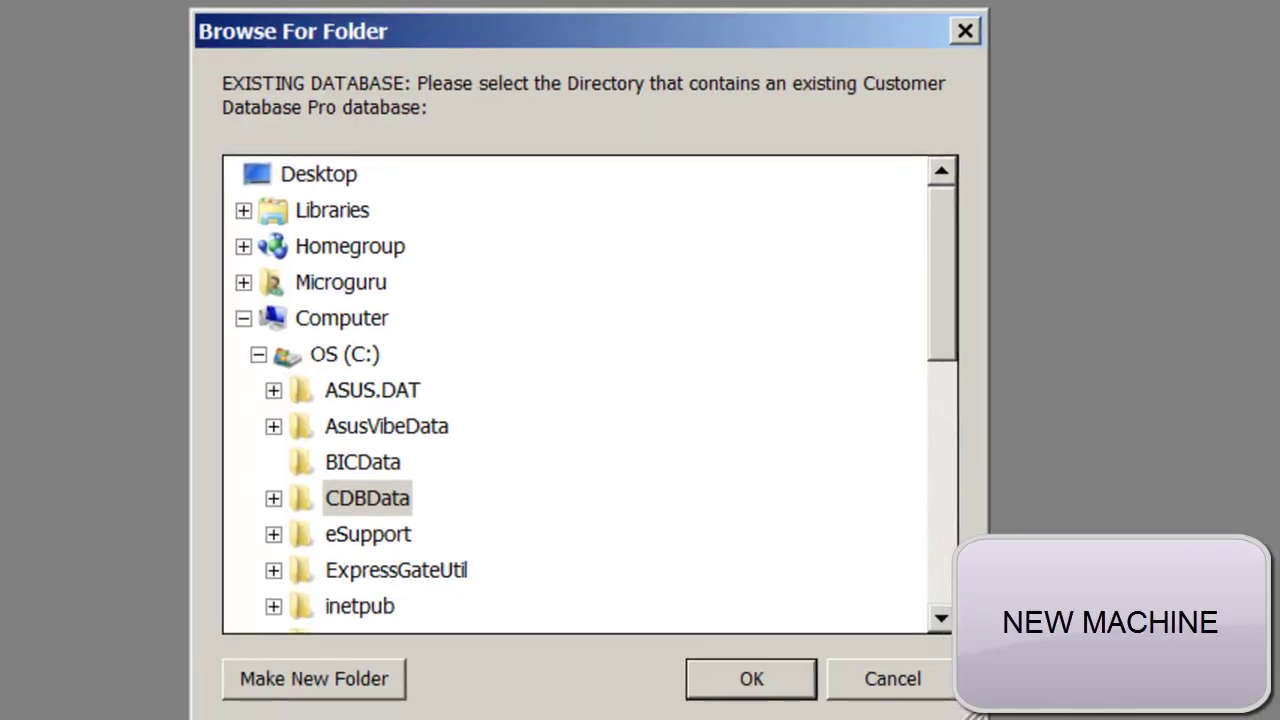
double_click(366, 507)
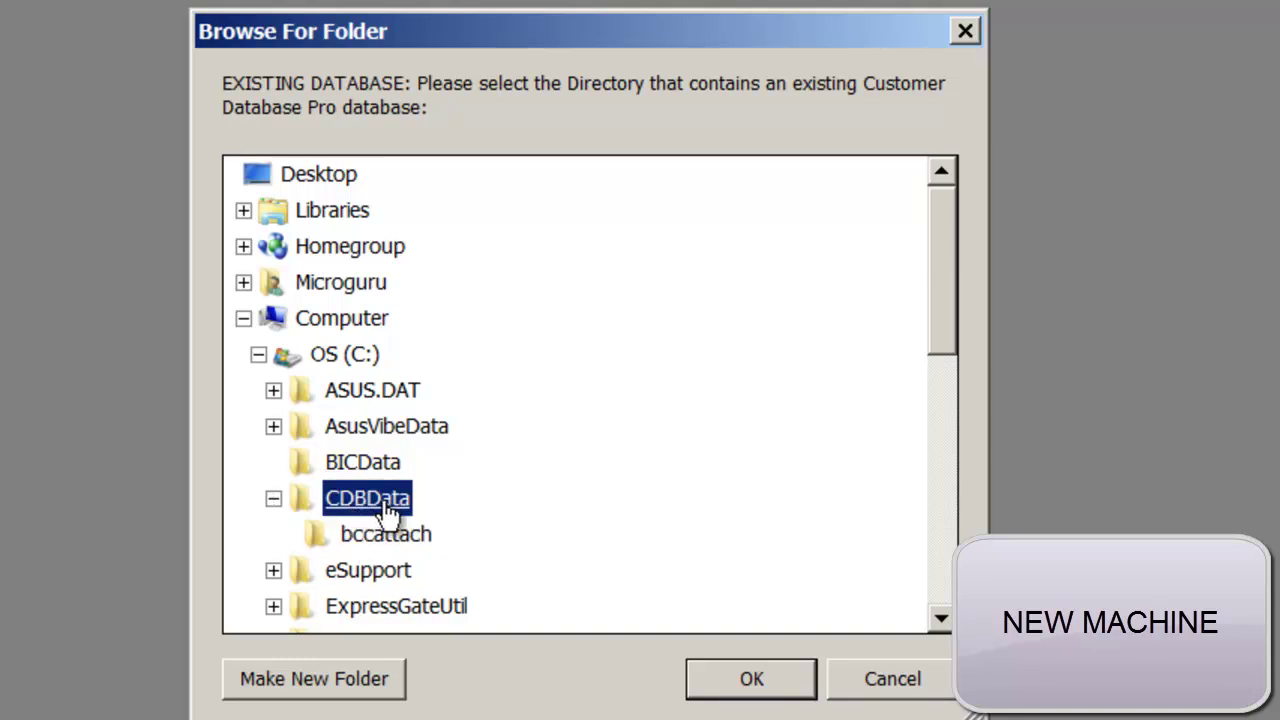
click(762, 679)
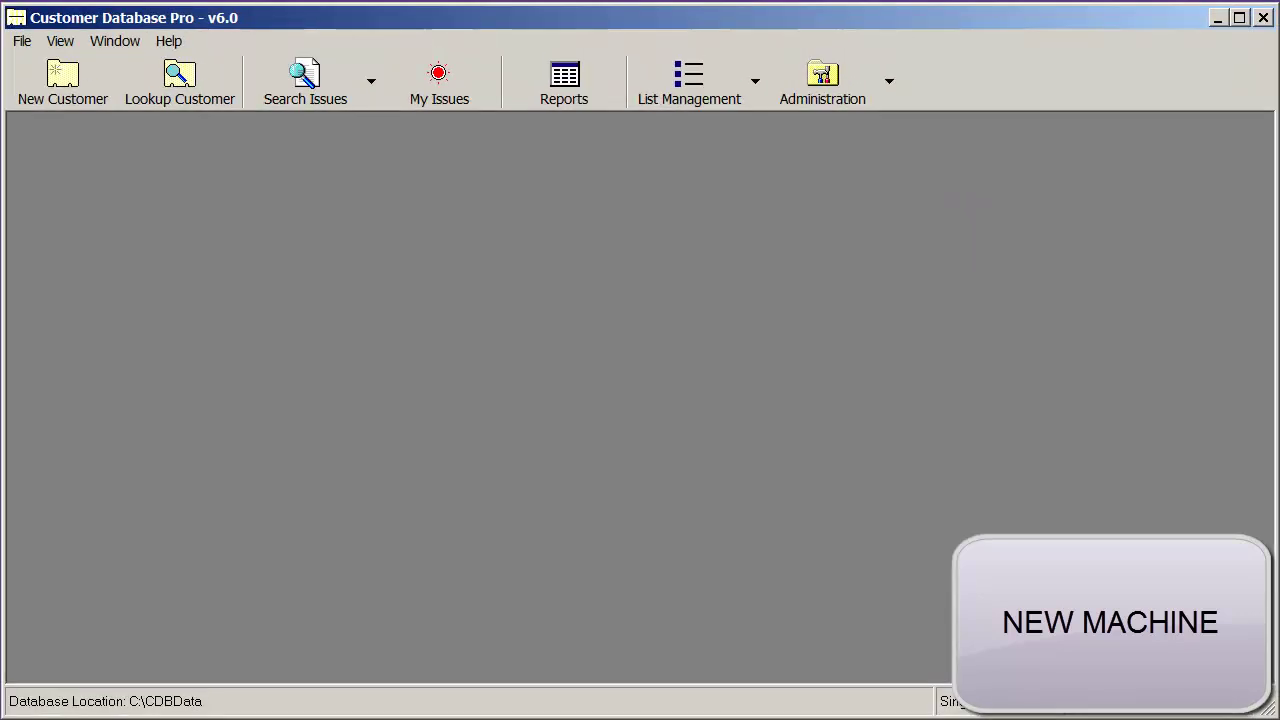